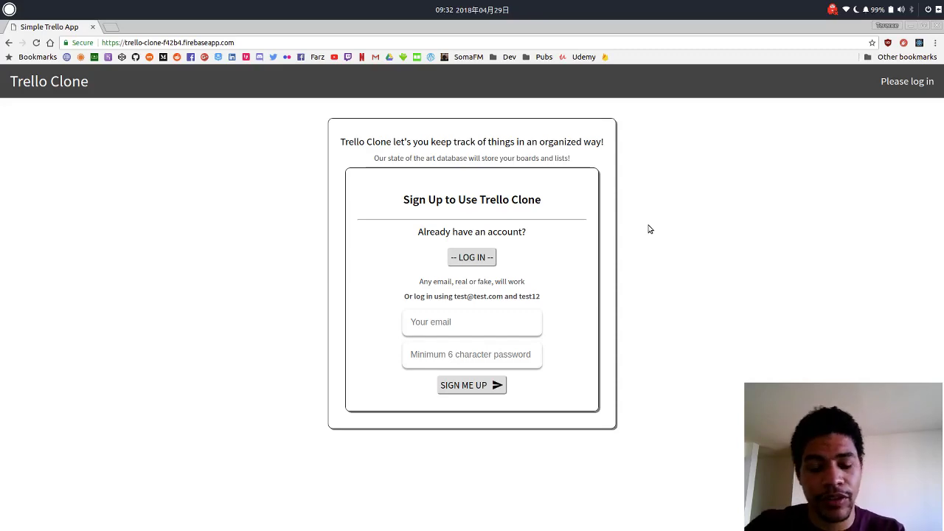
- Switch to the log-in form and sign in with the demo test account's email and password
click(480, 311)
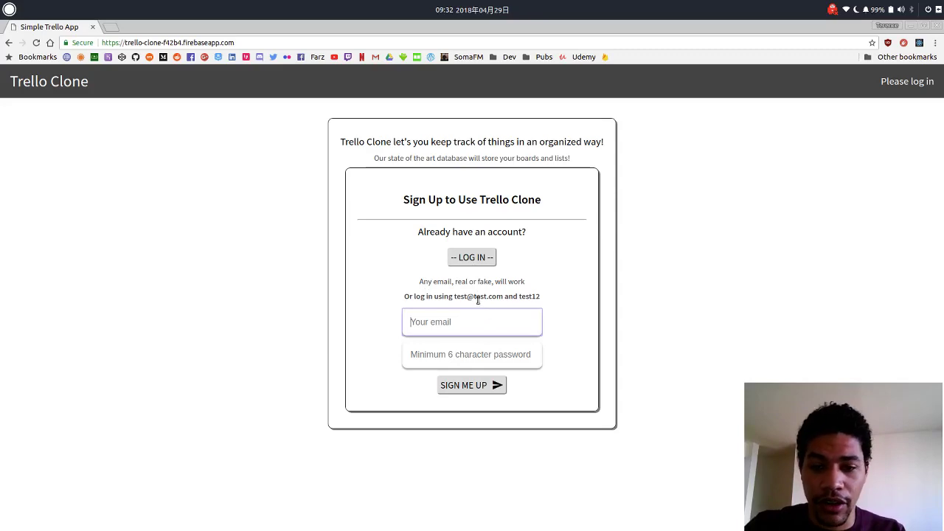
drag(400, 196, 581, 196)
click(419, 204)
click(581, 196)
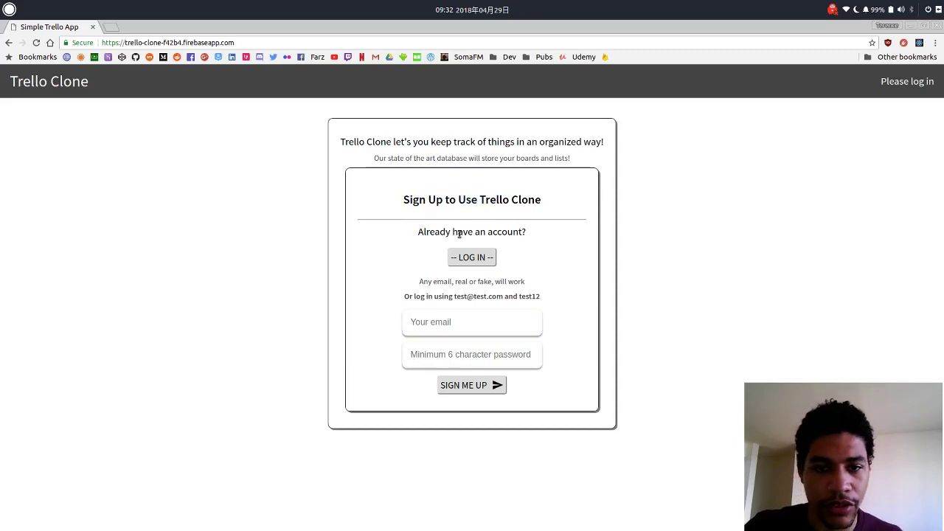
click(466, 263)
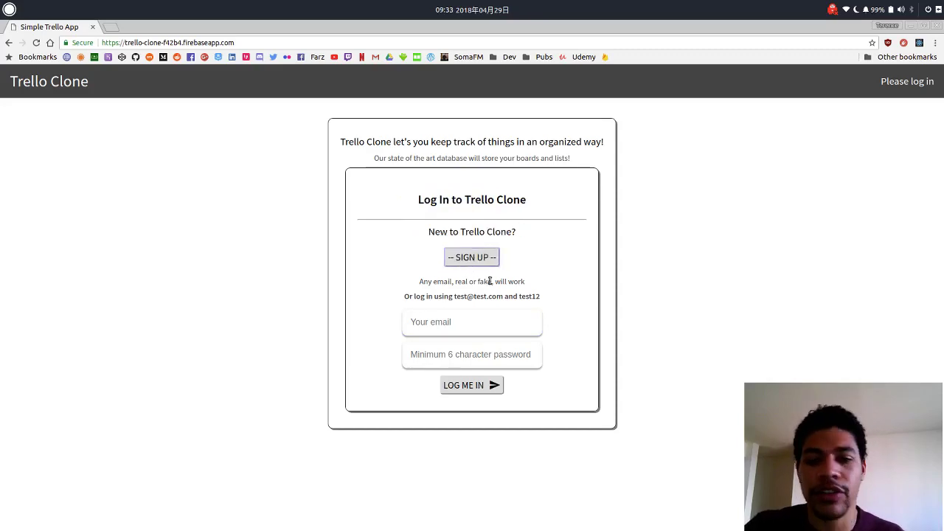
click(474, 319)
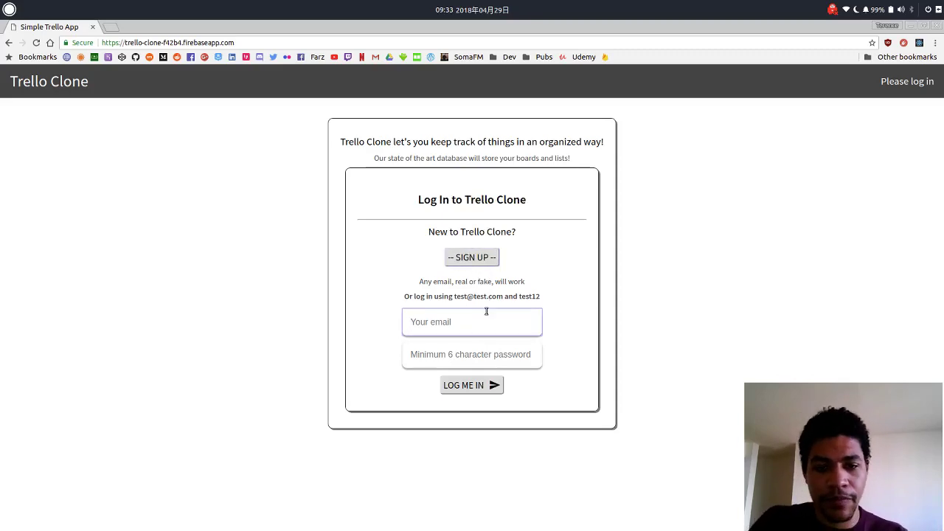
text(test@test.)
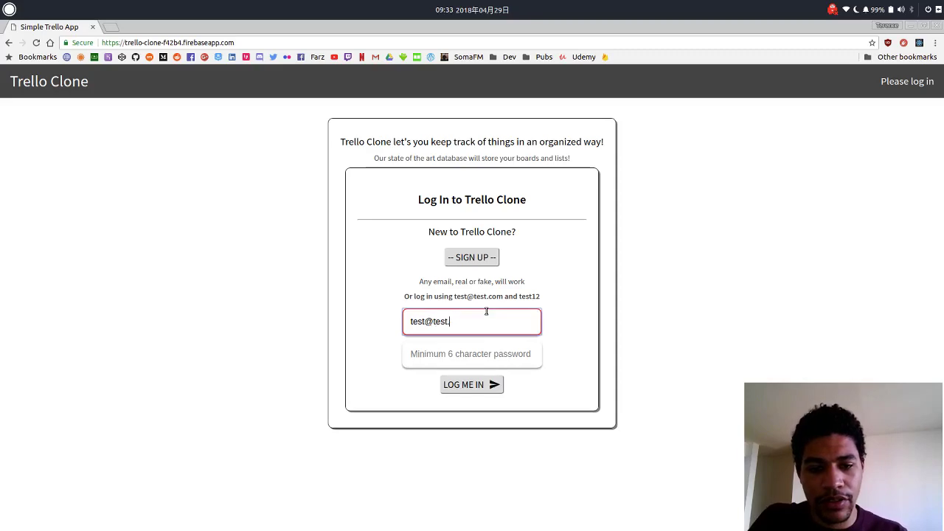
text(com)
key(Tab)
text(test12)
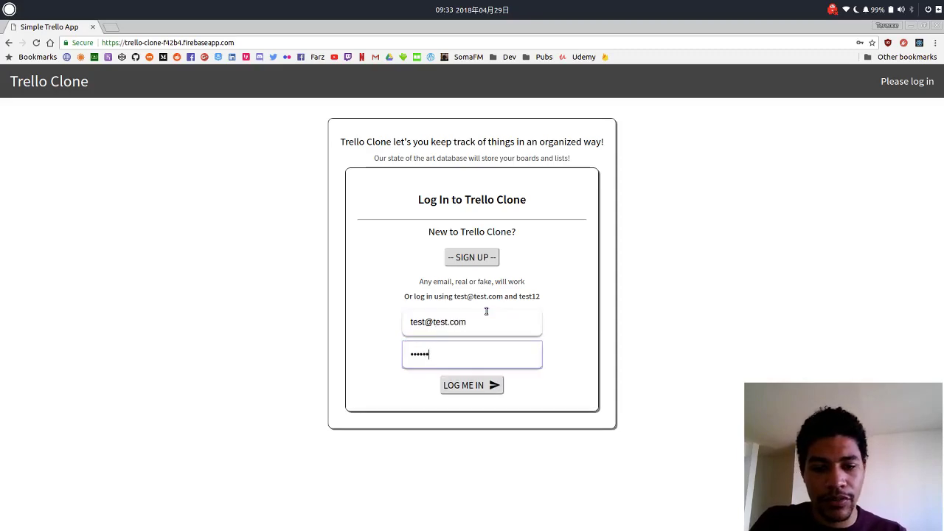
click(483, 385)
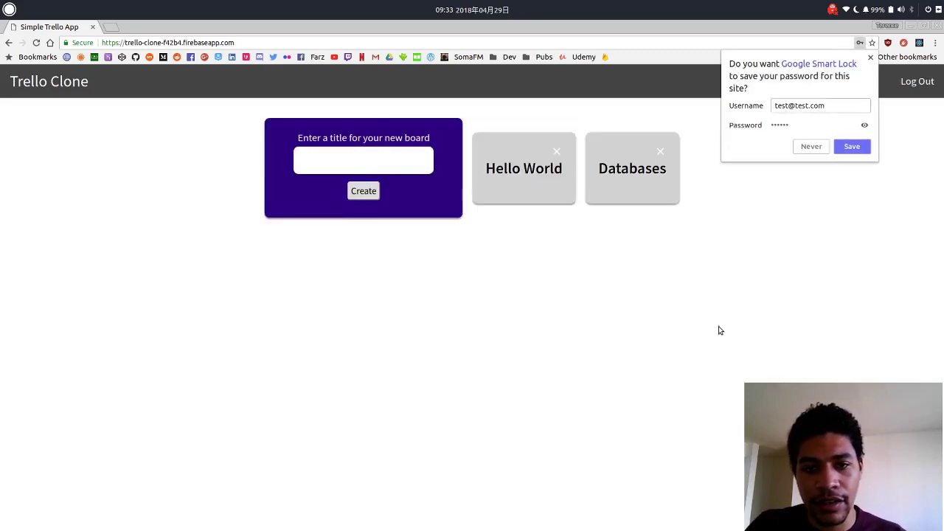
- Dismiss the save-password prompt and create a board titled 'New Board'
click(681, 310)
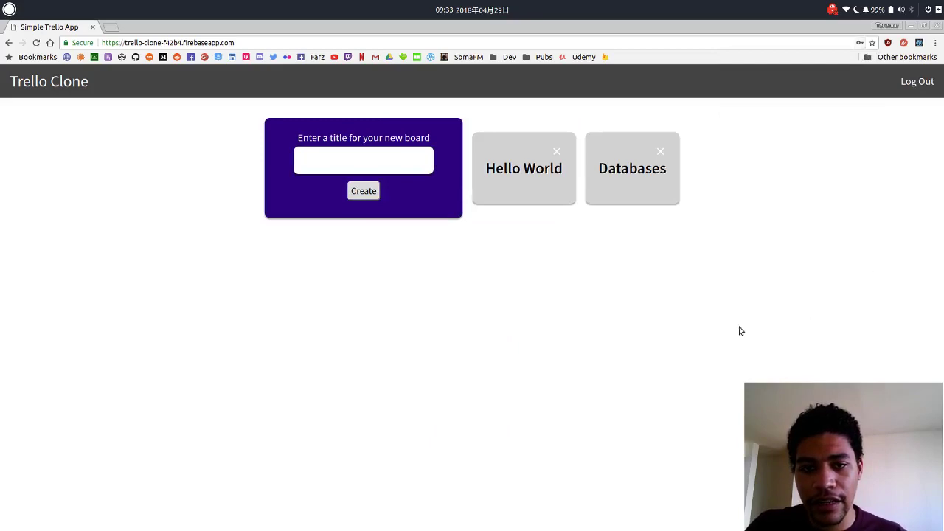
click(389, 164)
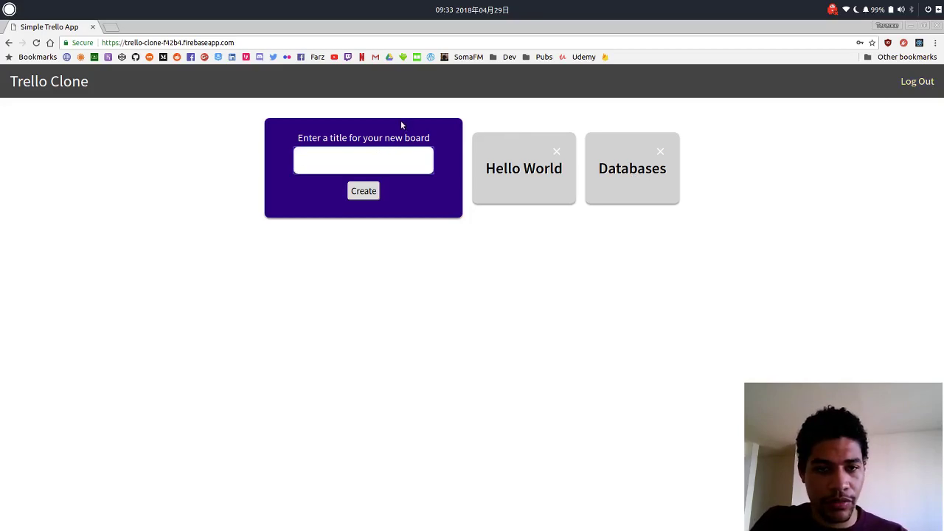
text(New Board)
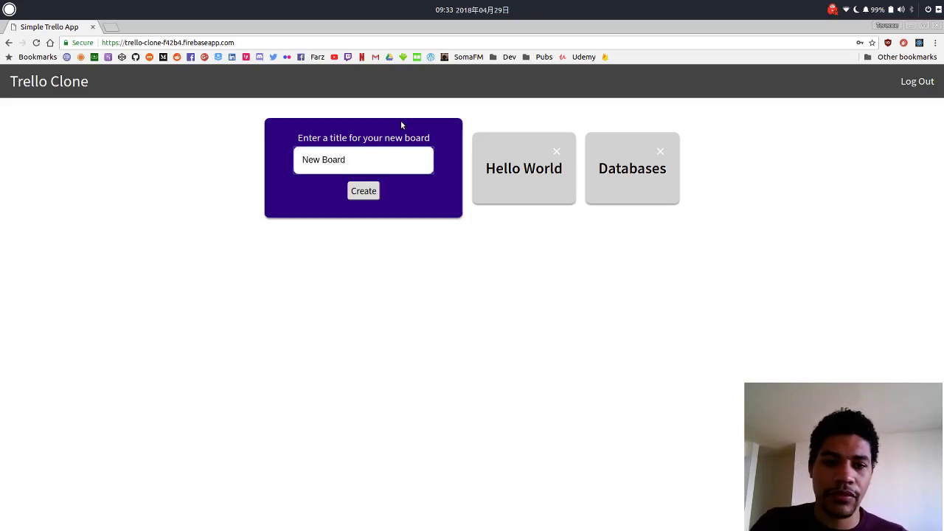
key(Return)
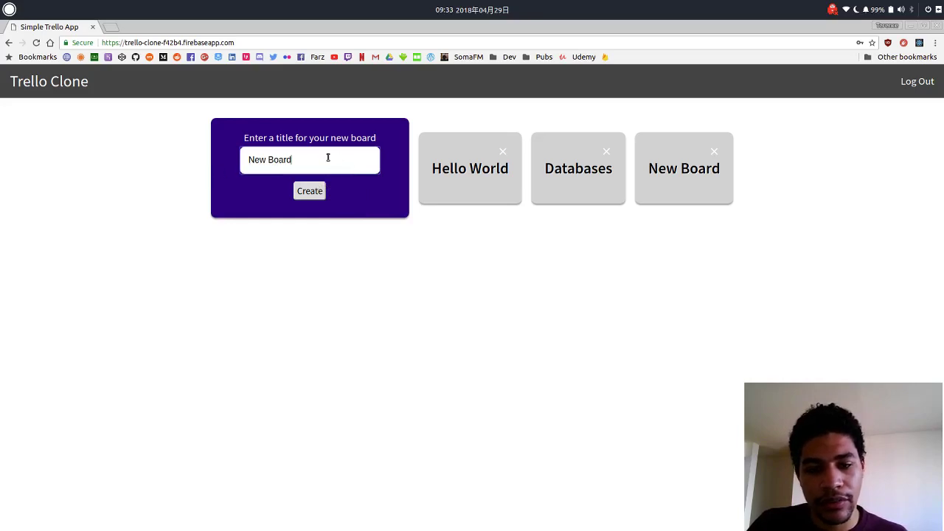
- Clear the leftover title text and open the New Board board
key(ctrl+shift+Left)
key(ctrl+shift+Left)
click(412, 226)
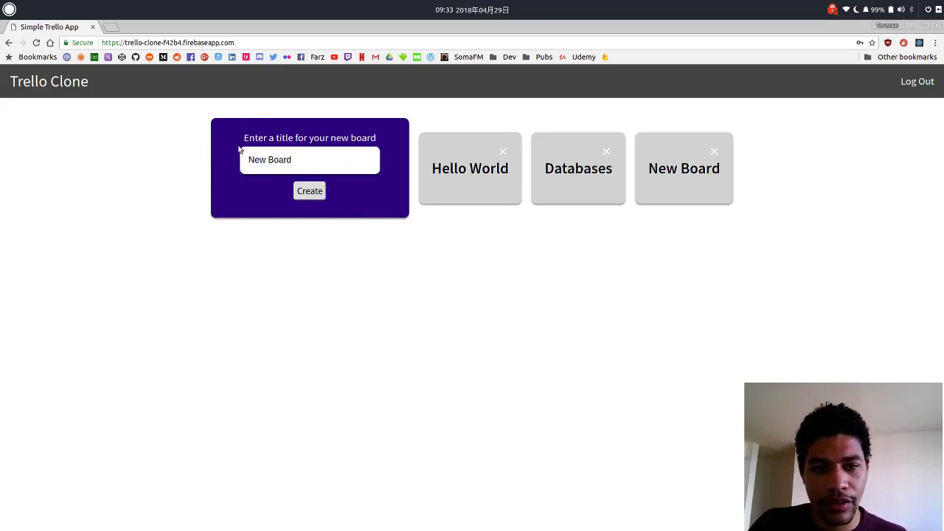
click(685, 174)
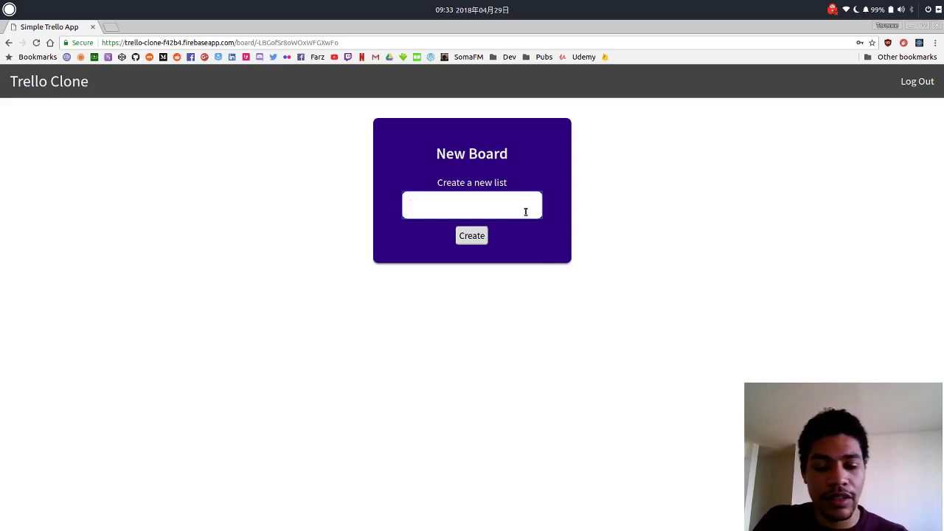
- Create two lists named 'List 1' and 'List 2'
text(List 1)
key(Return)
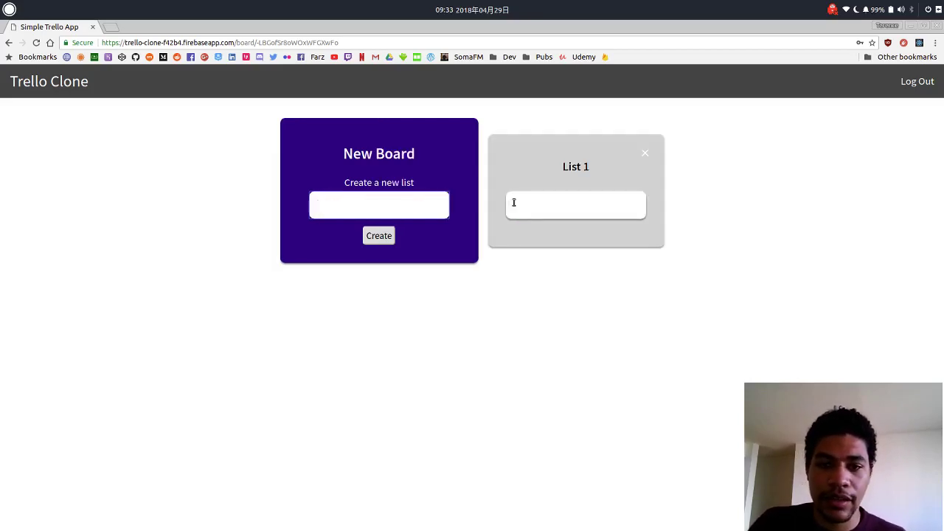
click(373, 198)
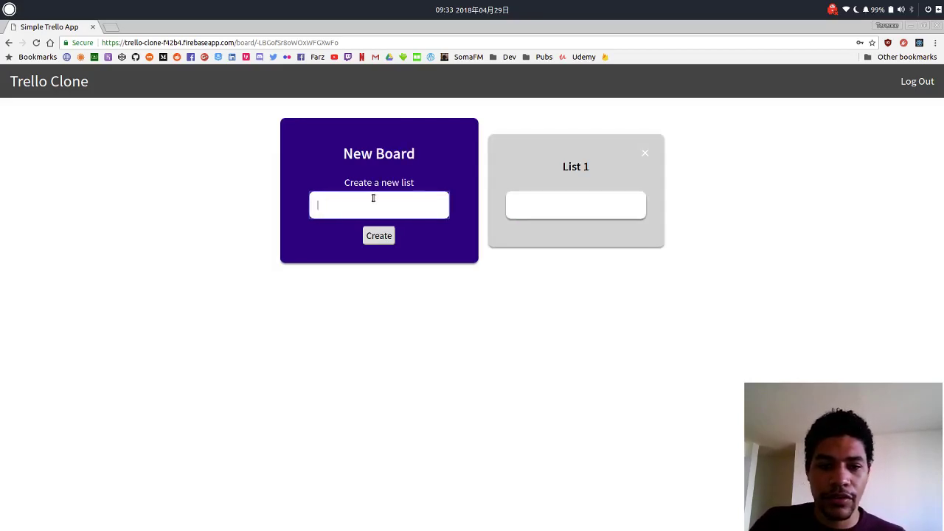
text(List 2)
key(Return)
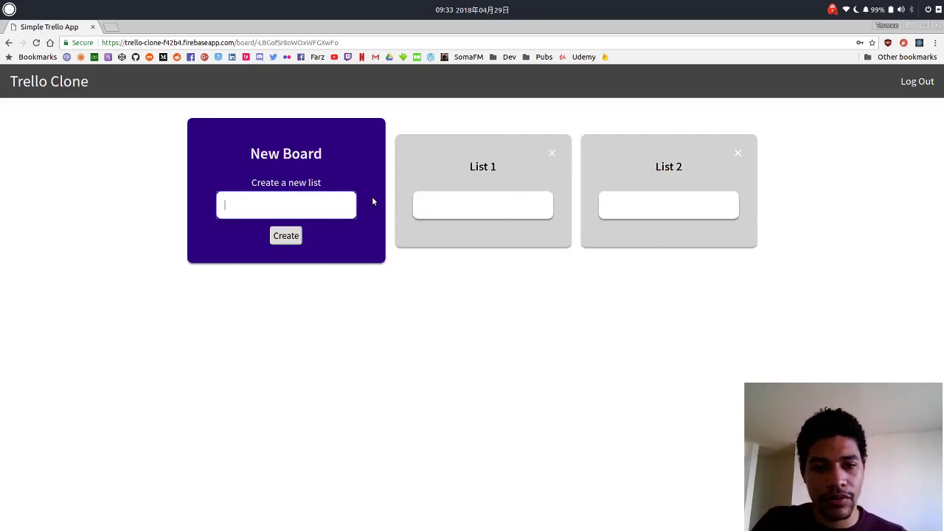
- Add cards 'Practice React', 'Practice Redux' and 'Practice flexbox' to List 1
click(508, 211)
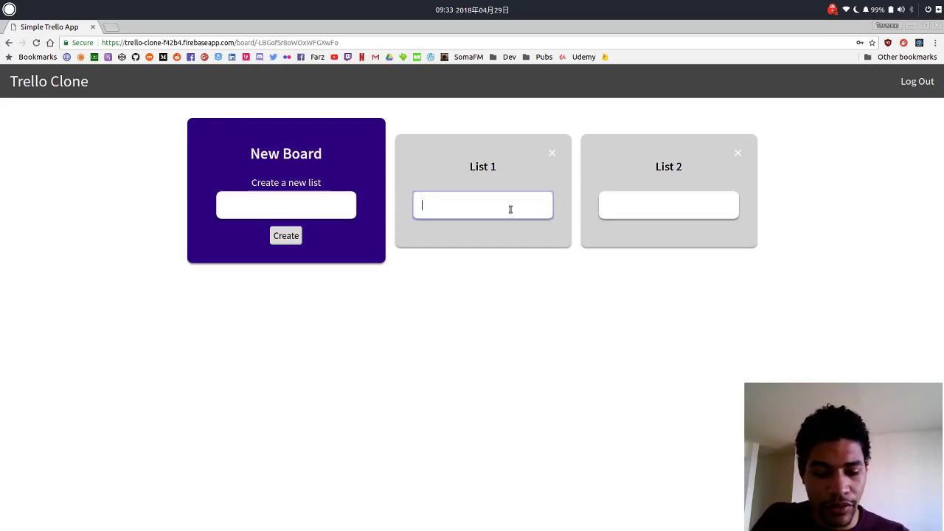
text(Wi)
key(BackSpace)
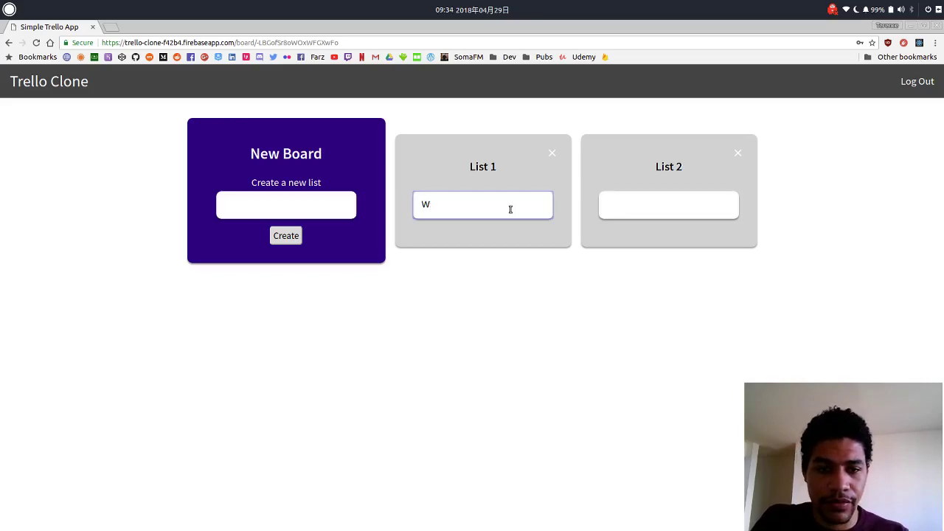
key(BackSpace)
text(Practice React)
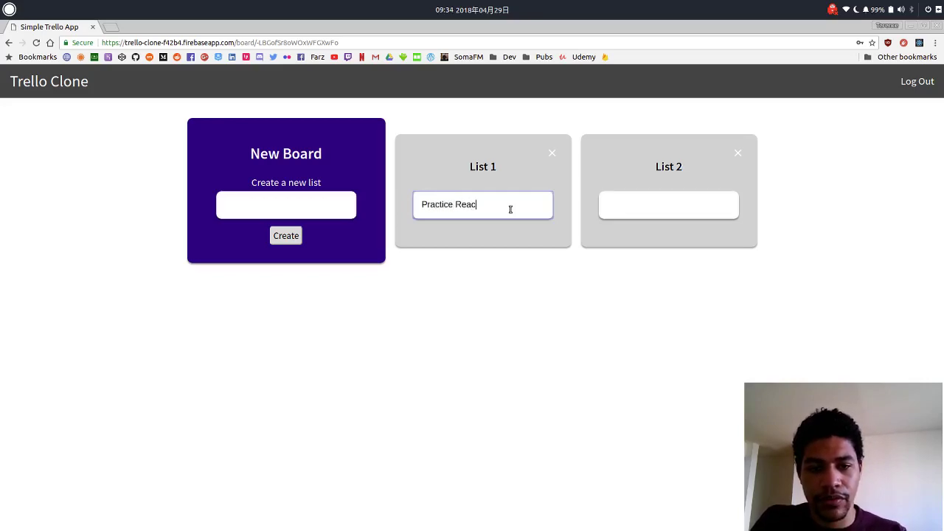
key(Return)
text(Practice Redux)
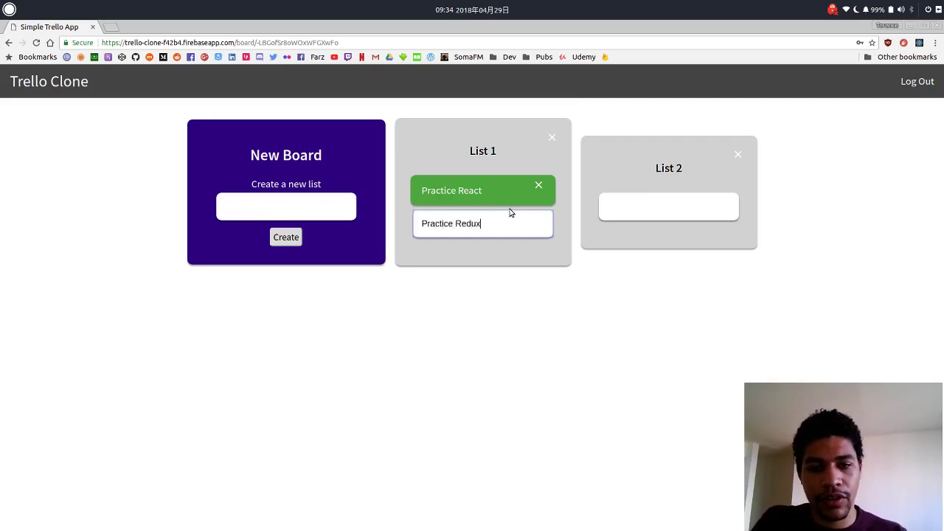
key(Return)
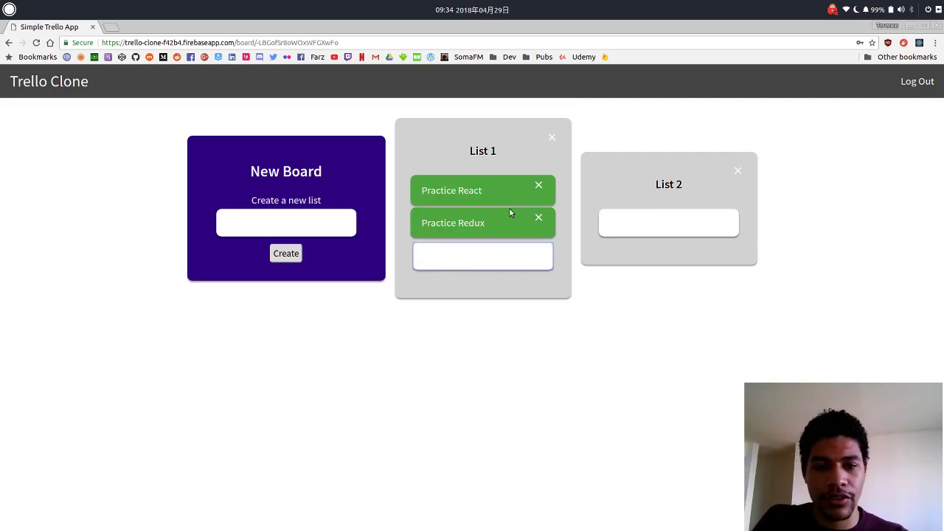
text(Practice )
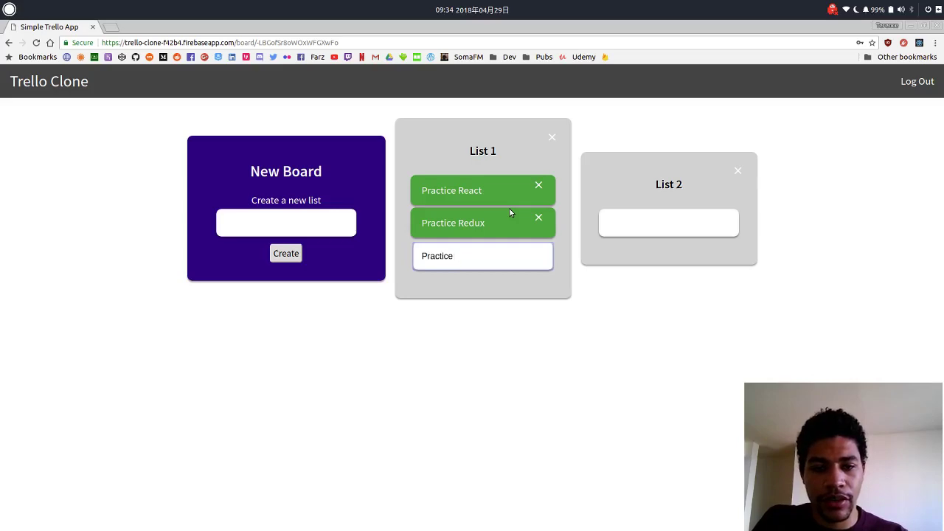
text(flexbox)
key(Return)
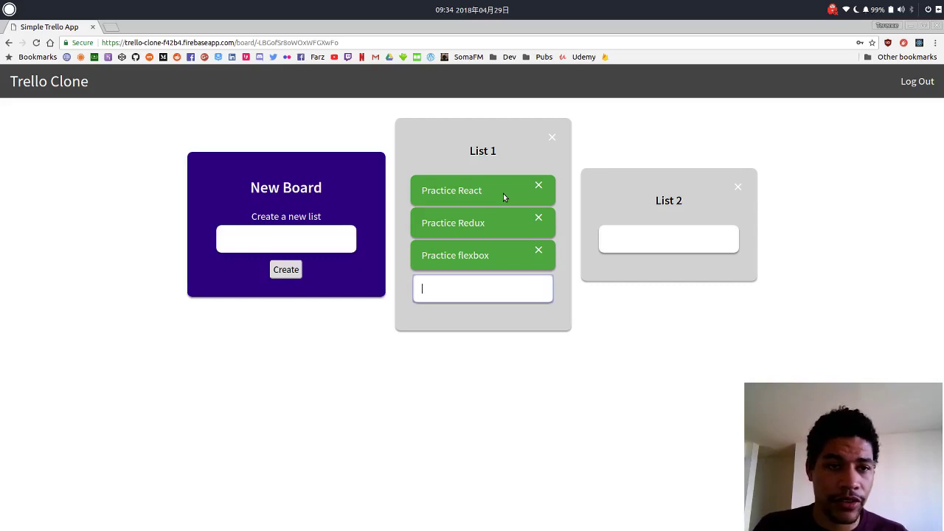
- Log out, then log back in with the demo account's email and password
click(905, 85)
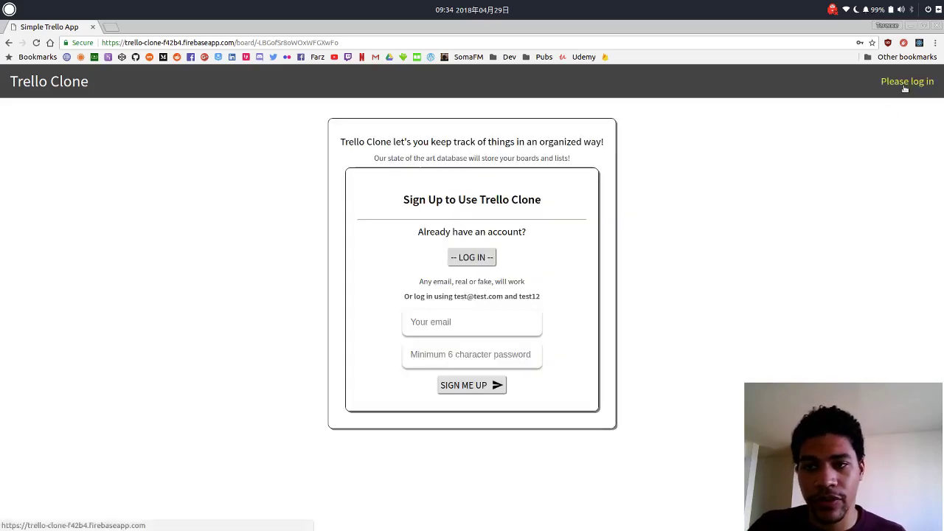
click(486, 263)
click(479, 322)
text(test@test.com)
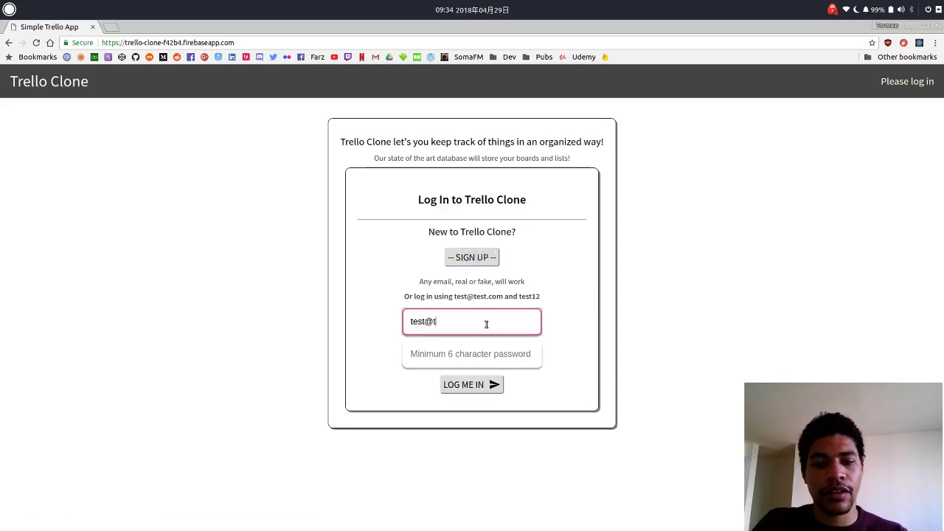
key(Tab)
text(test12)
key(Return)
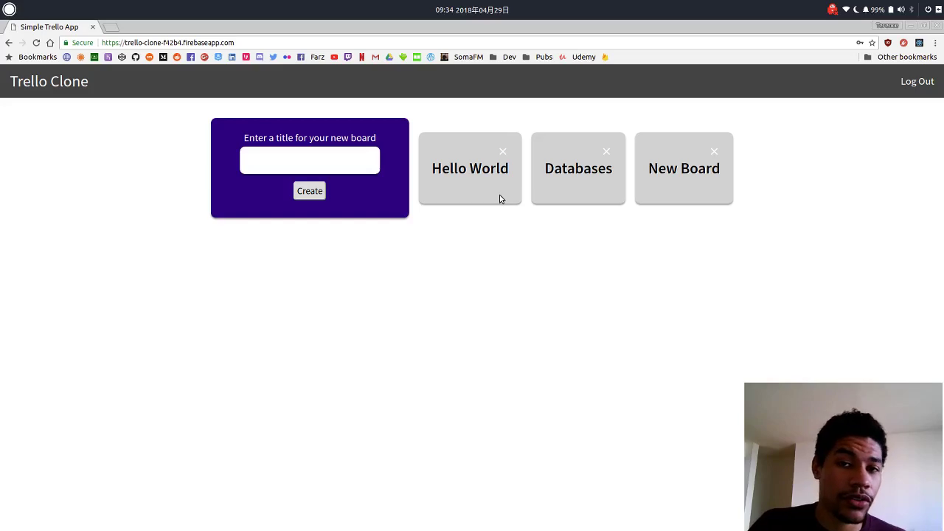
- Open the New Board tile from the boards overview
click(699, 174)
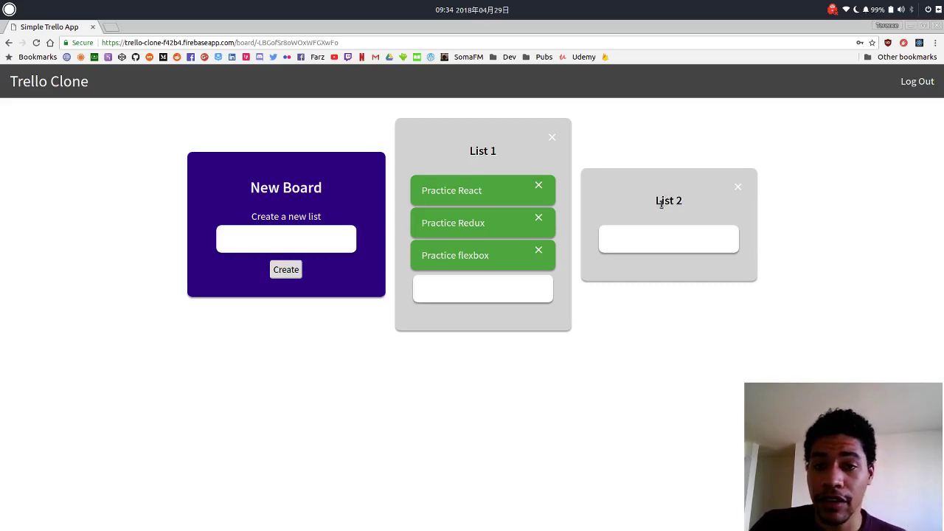
- Strike through all three List 1 cards, then unmark Practice flexbox and Practice Redux
click(498, 191)
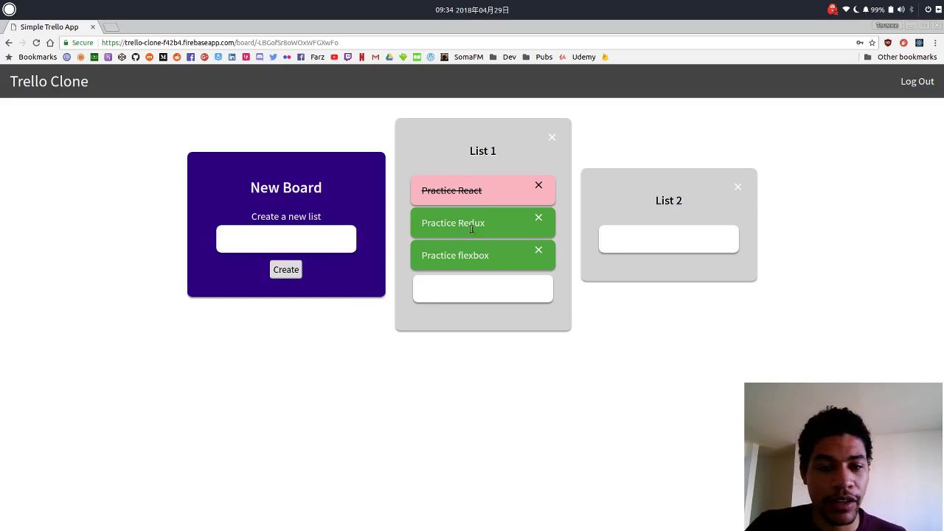
click(472, 225)
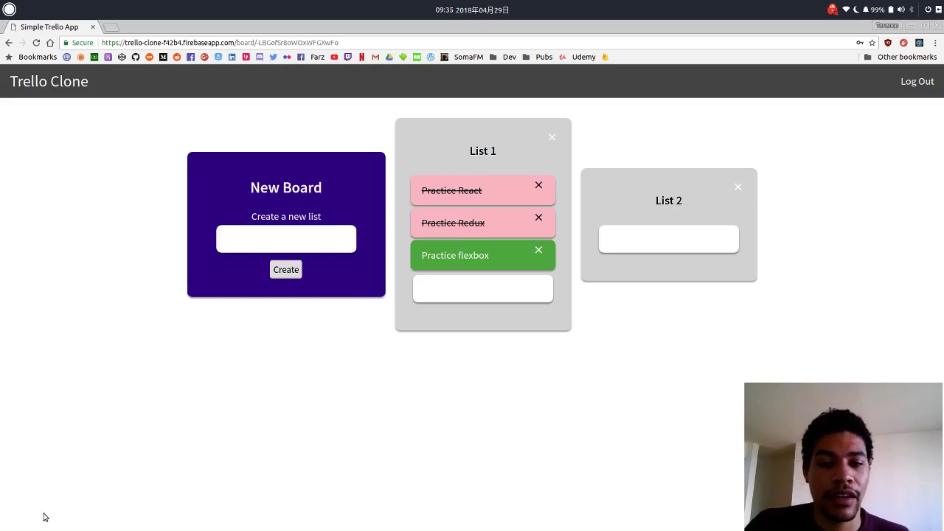
click(483, 255)
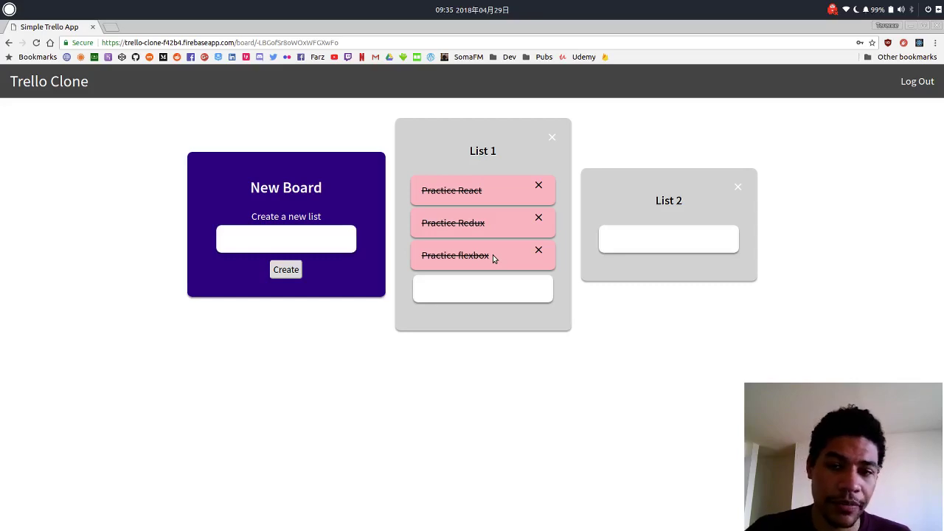
click(493, 257)
click(506, 232)
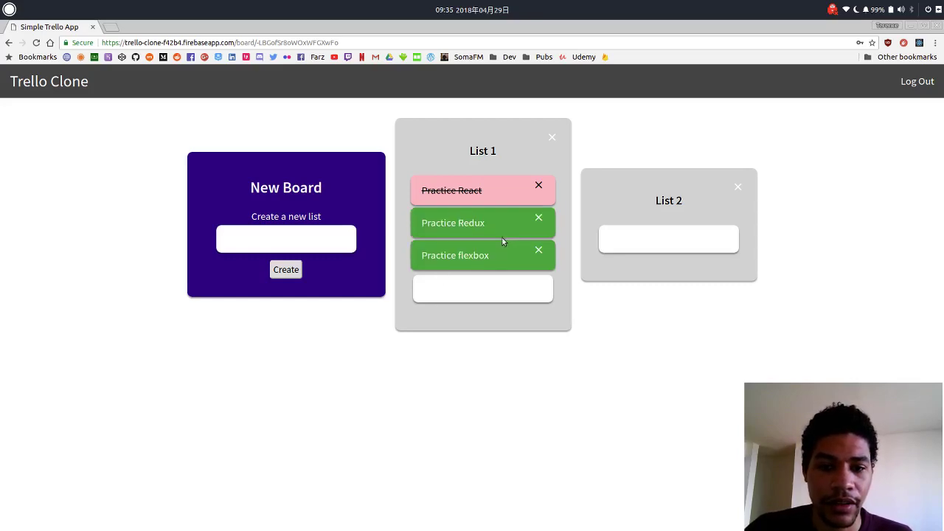
- Delete the Practice flexbox and Practice Redux cards and List 2, then delete New Board
click(538, 250)
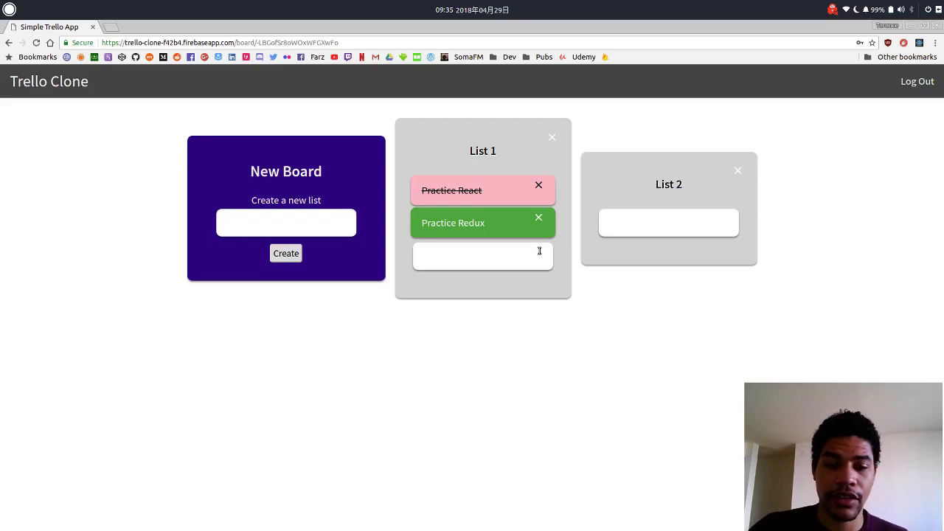
click(542, 230)
click(539, 217)
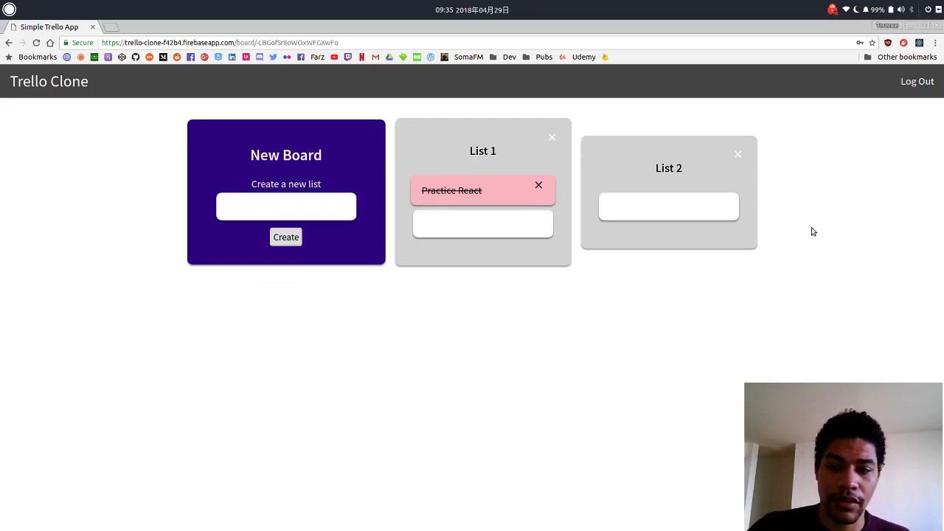
click(738, 154)
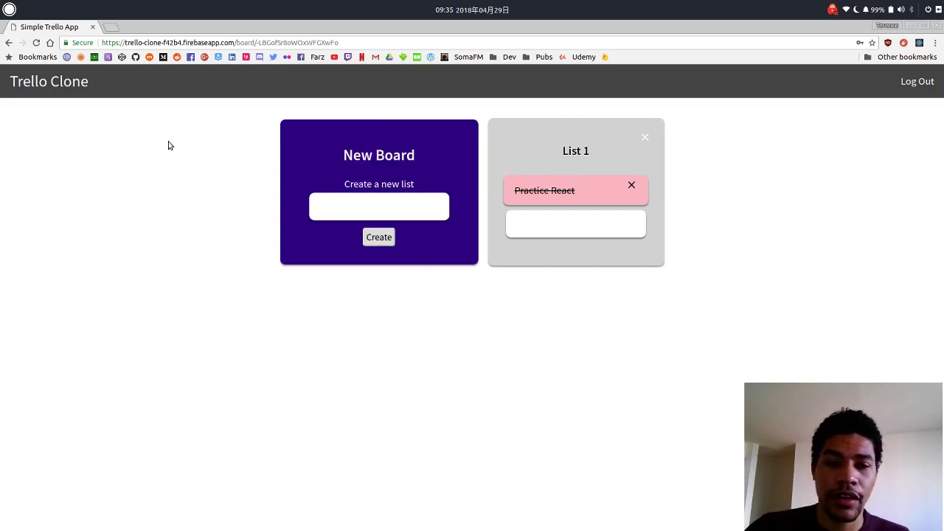
click(8, 43)
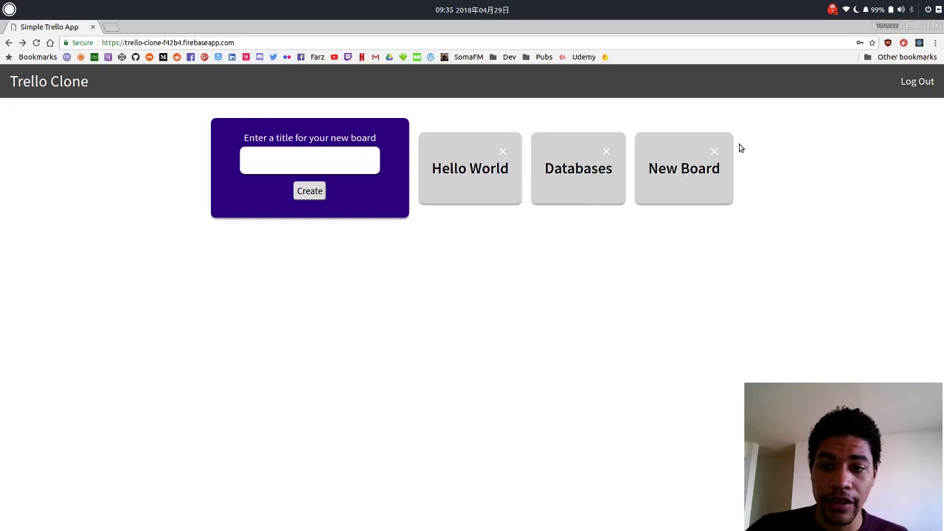
click(711, 151)
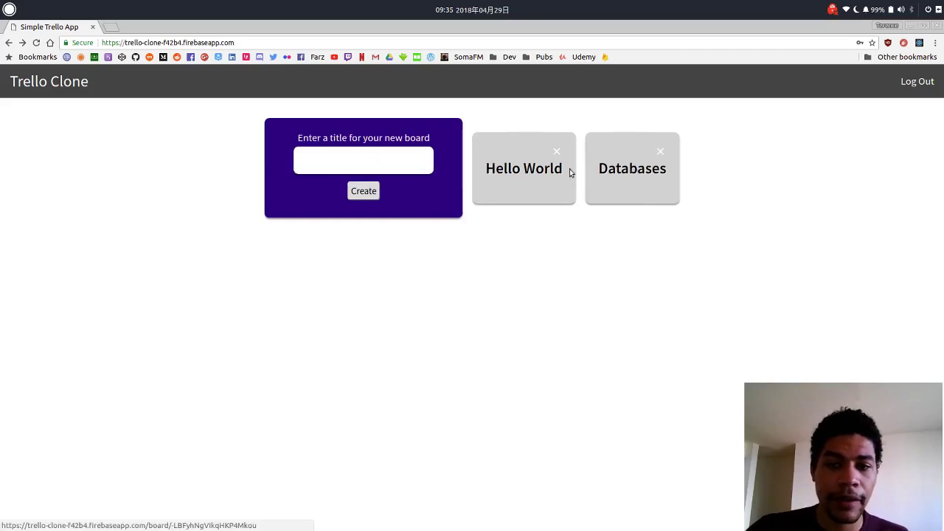
- Look inside the Hello World board, then log out to the sign-up page
click(512, 170)
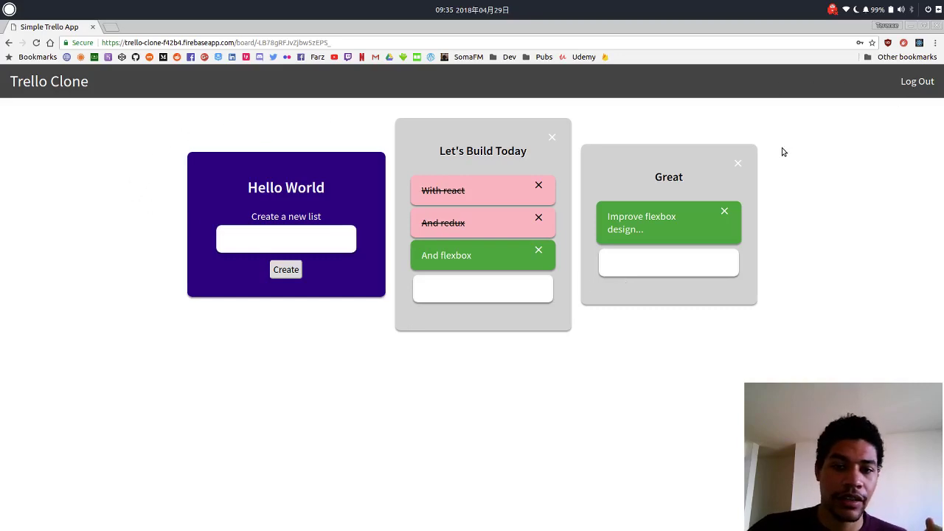
click(904, 84)
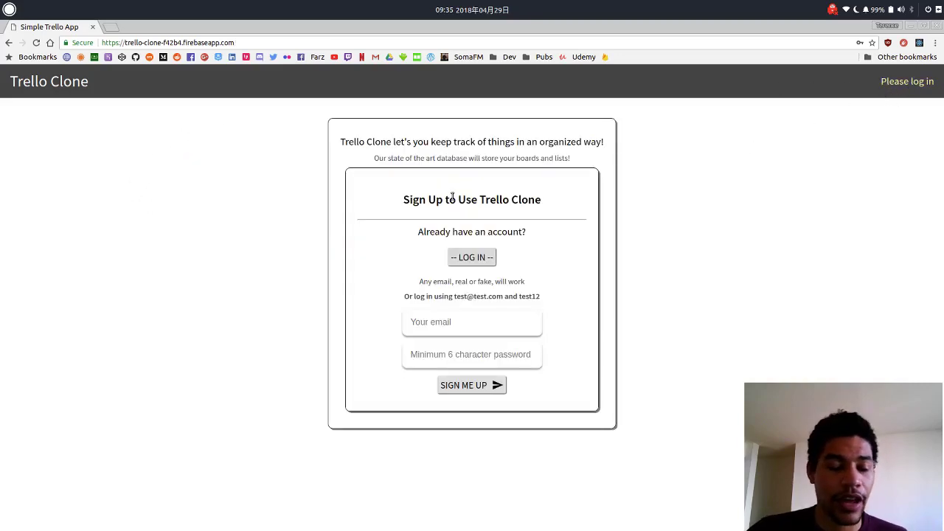
- Switch to Sublime Text and scroll appActions.js down to the deleteList action creator
key(alt+Tab)
key(alt+Tab)
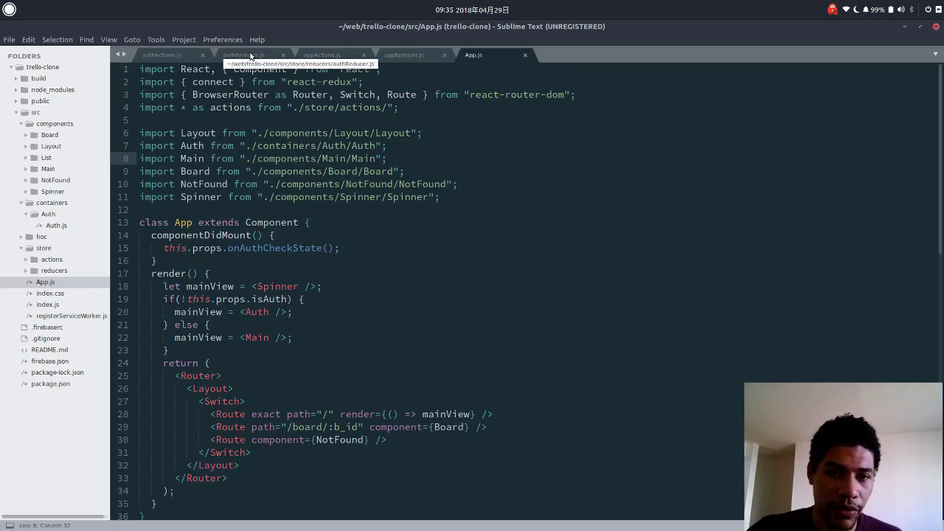
click(313, 56)
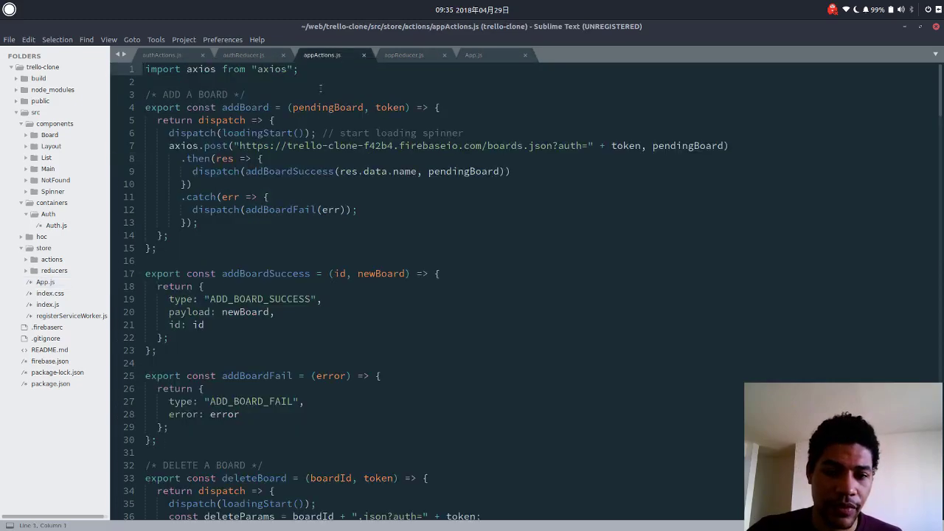
scroll(303, 133, down, 6)
scroll(304, 134, down, 15)
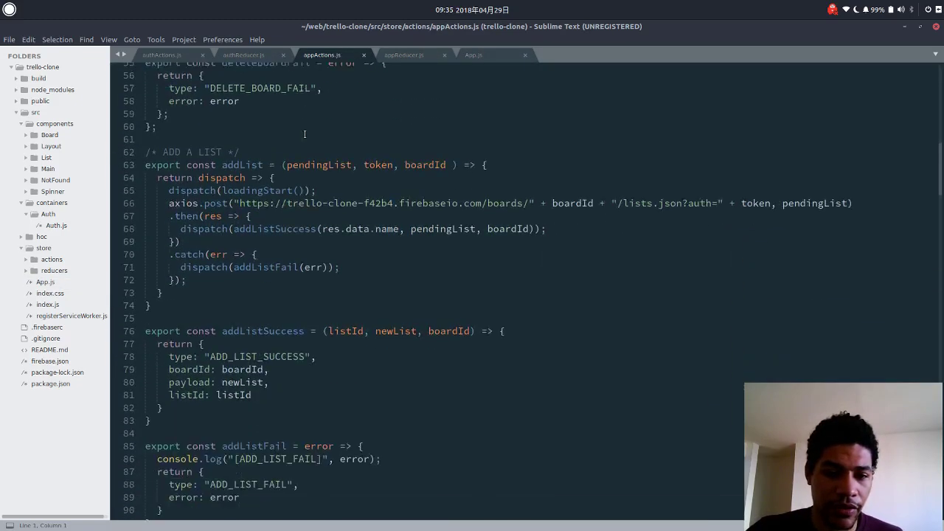
scroll(304, 134, down, 8)
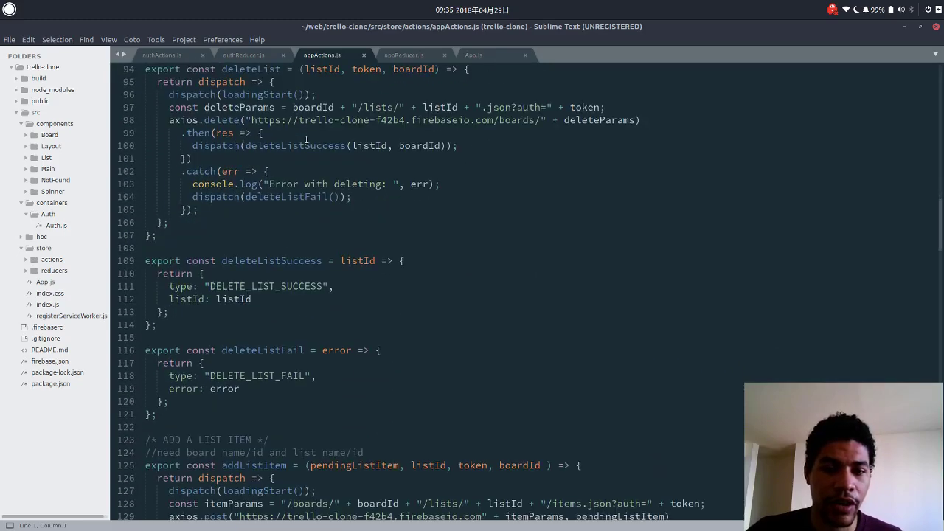
mouse_move(303, 138)
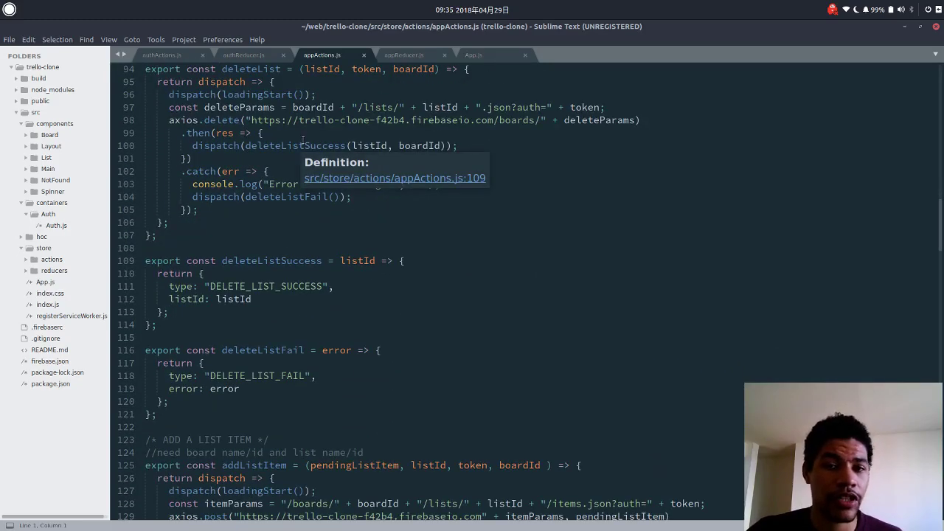
scroll(301, 140, up, 4)
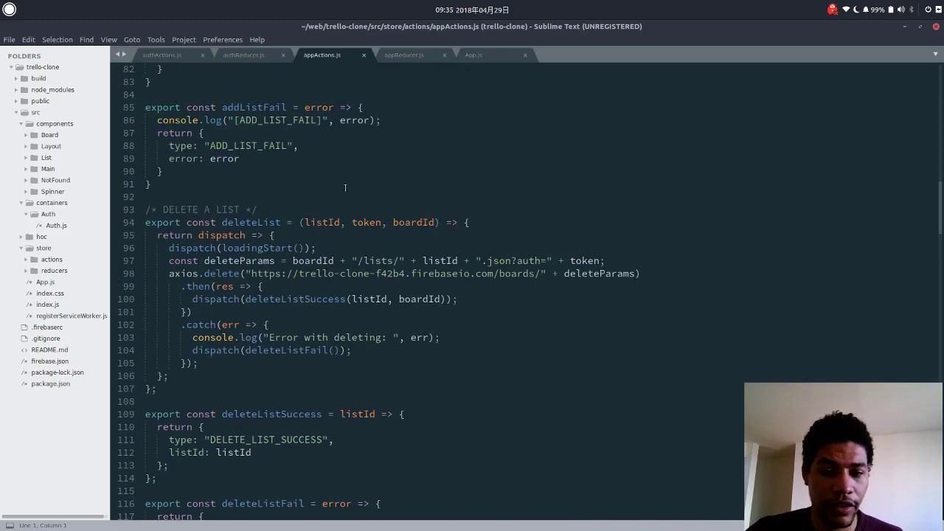
scroll(338, 269, down, 4)
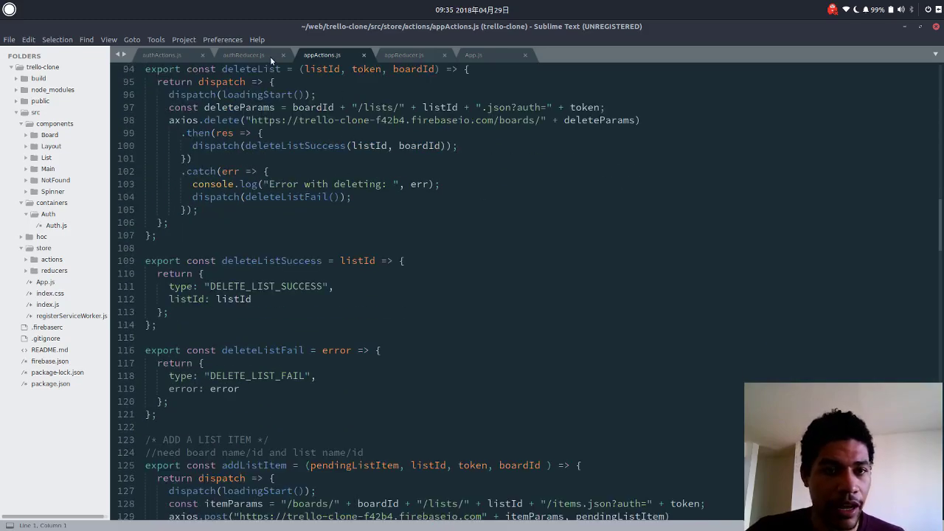
- Open appReducer.js, scroll to the ADD_LIST_ITEM_SUCCESS case and briefly highlight lines 96–100
click(401, 54)
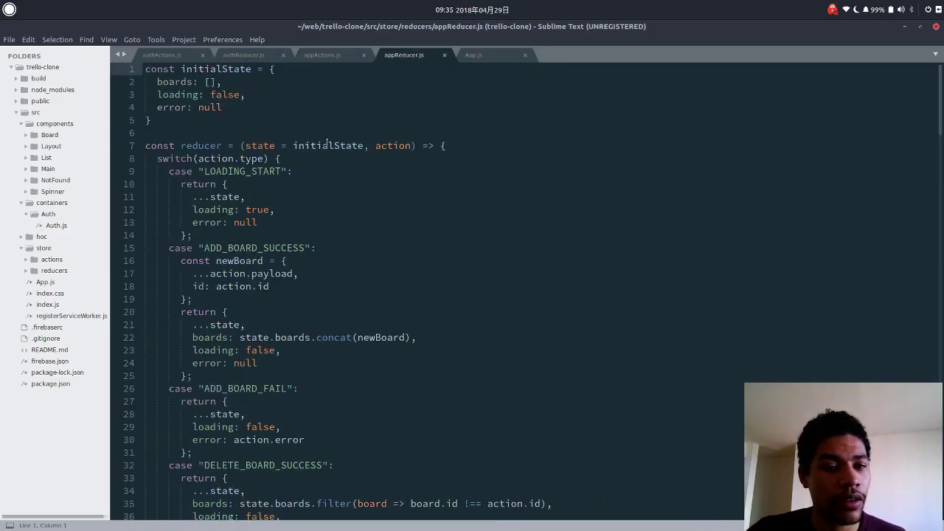
scroll(327, 143, down, 14)
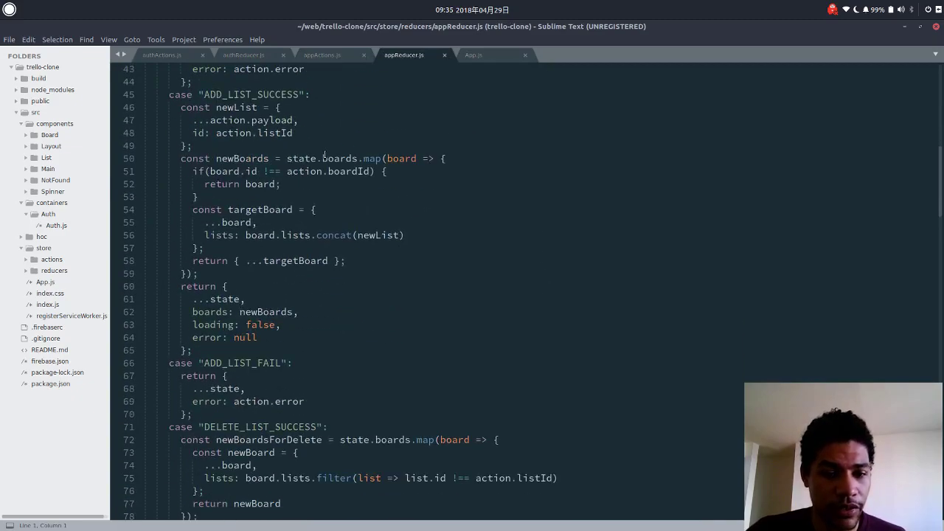
scroll(324, 154, down, 8)
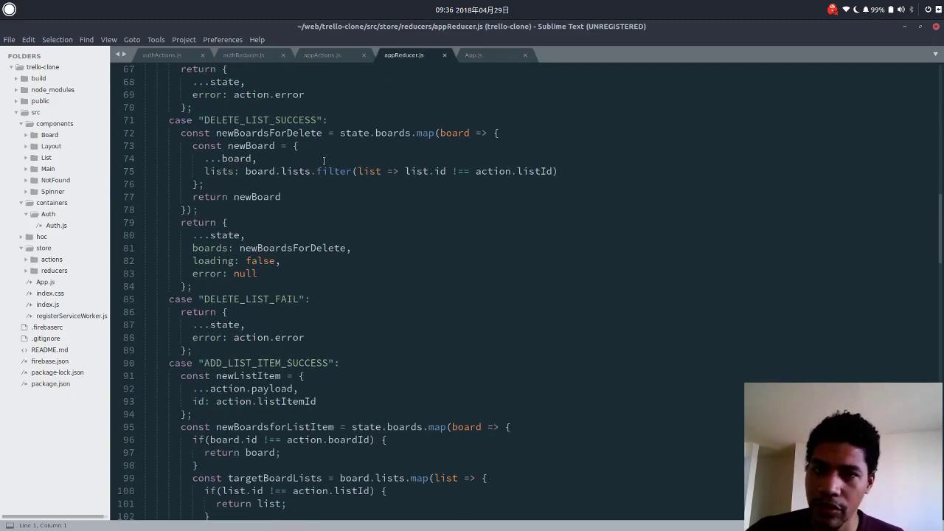
scroll(323, 160, down, 7)
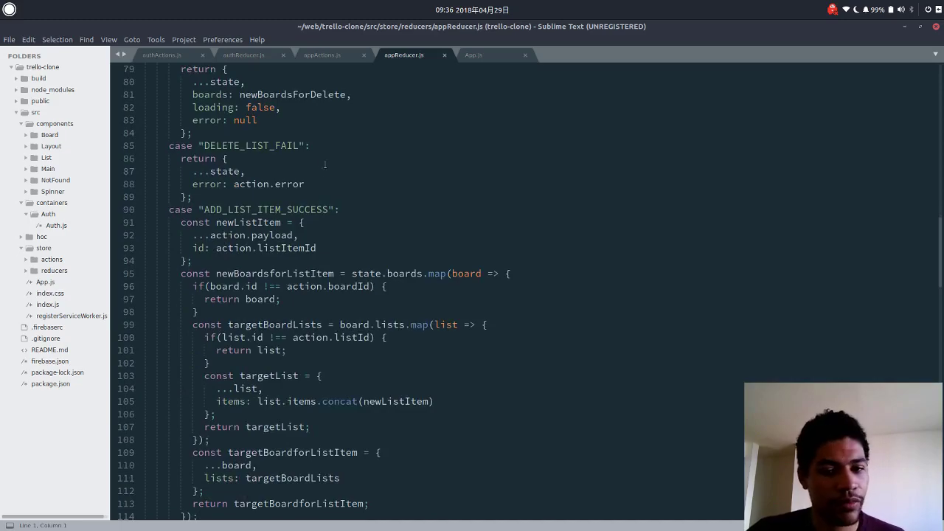
drag(263, 171, 375, 222)
click(375, 213)
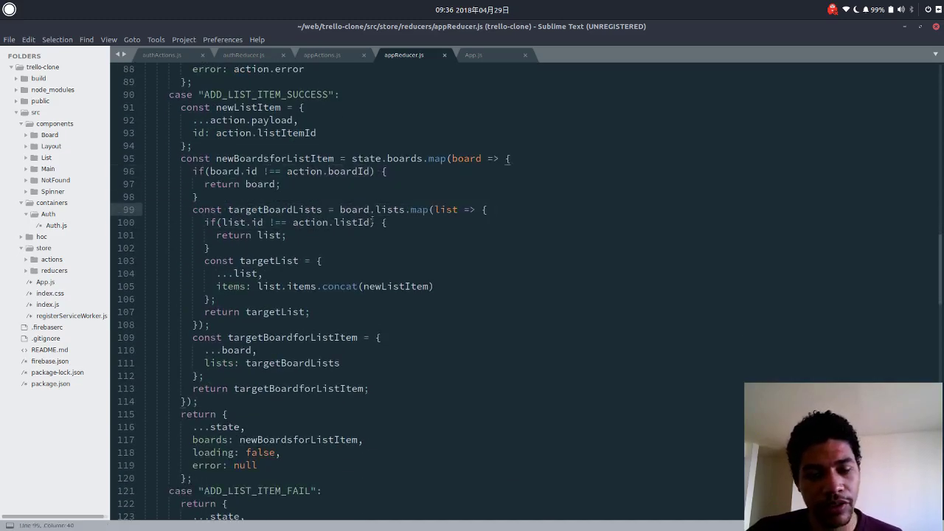